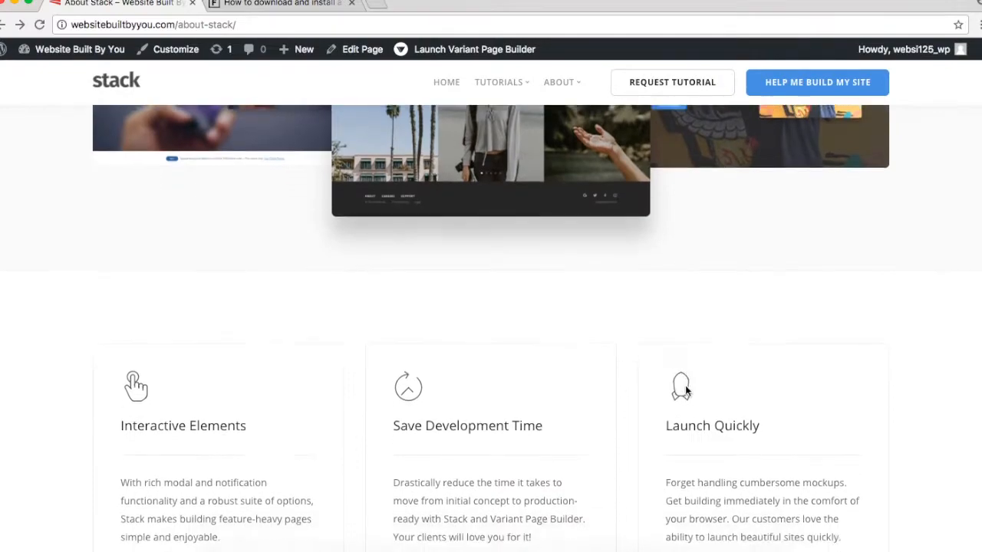
# Look through the About Stack page and open the theme's ThemeForest listing
pyautogui.scroll(2, 686, 391)
pyautogui.scroll(-15, 687, 393)
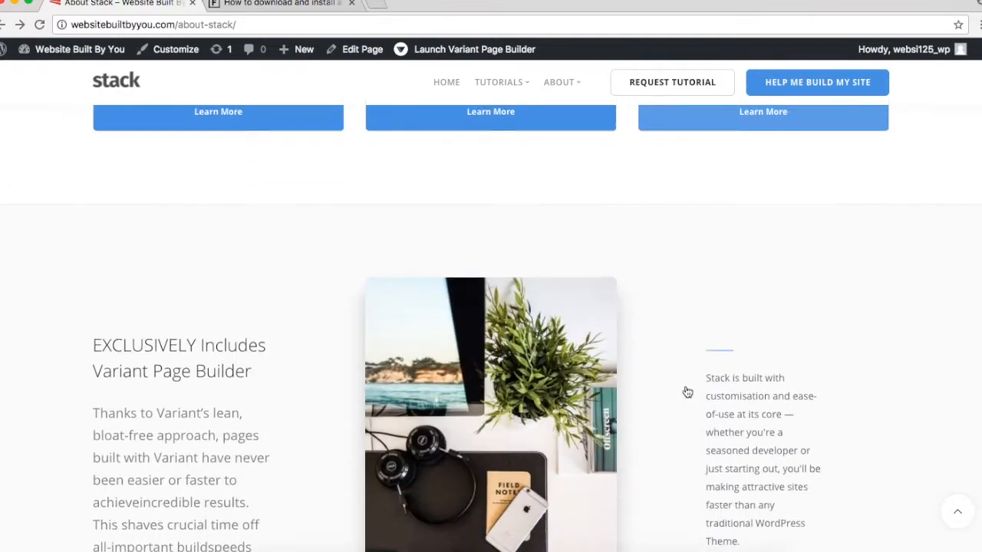
pyautogui.scroll(5, 686, 392)
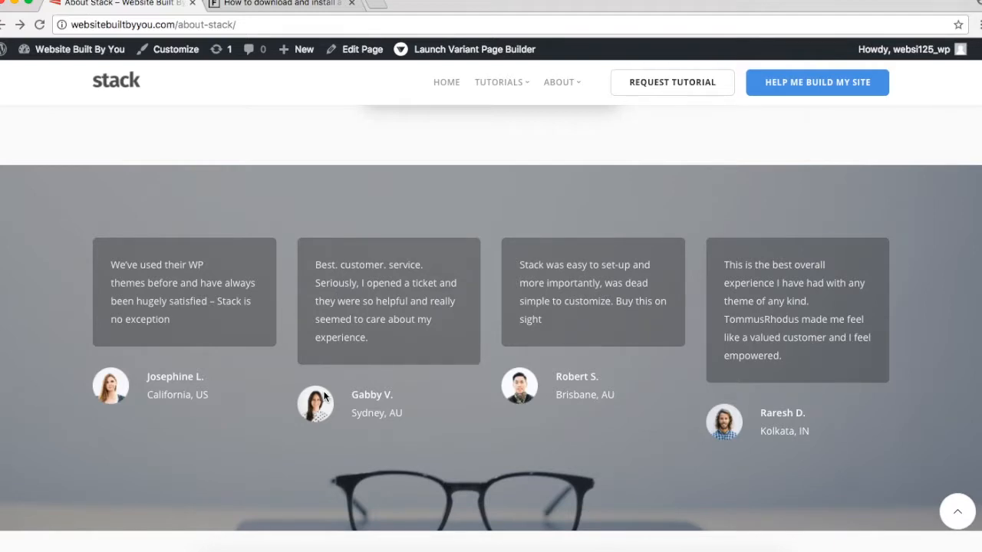
pyautogui.scroll(10, 323, 395)
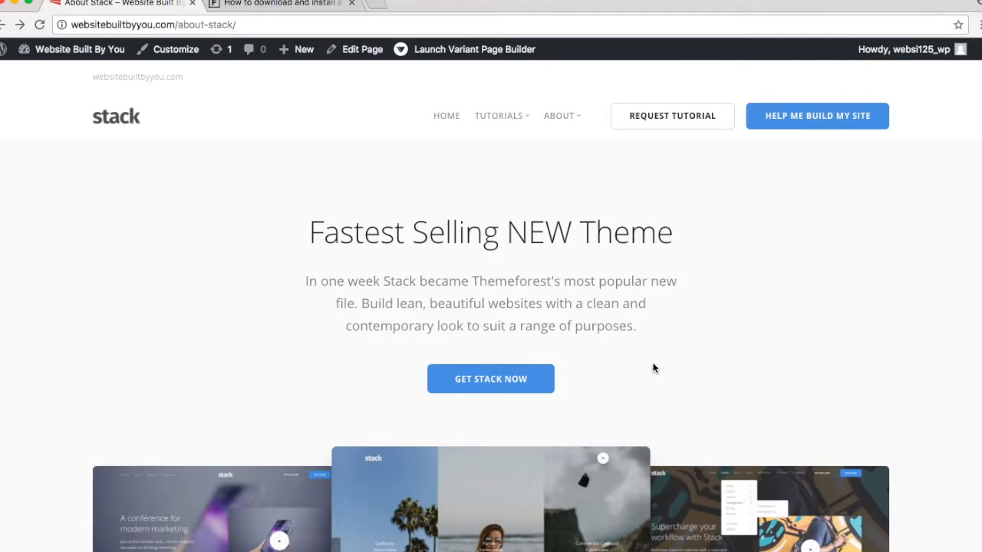
pyautogui.scroll(-2, 653, 368)
pyautogui.click(499, 305)
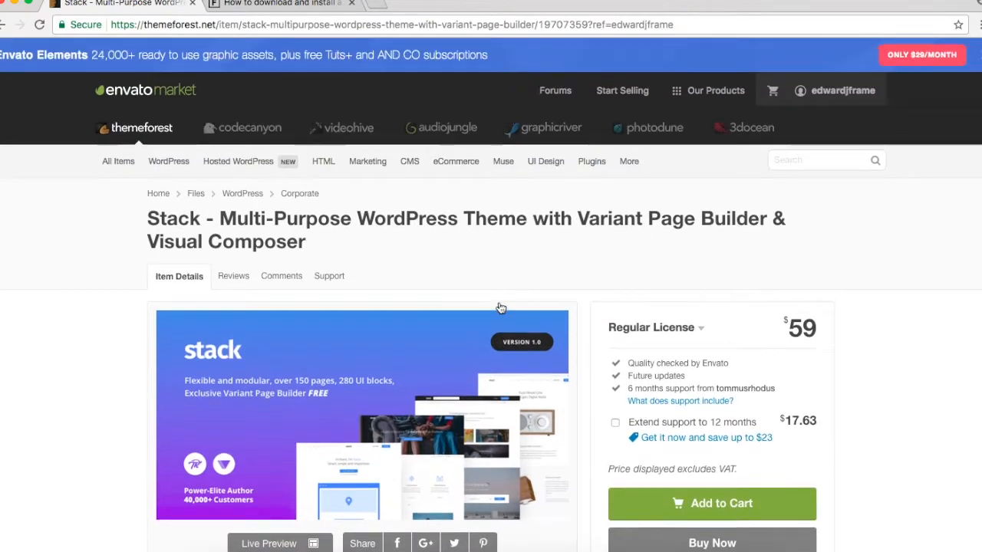
# Start buying the Stack theme with a Regular License and review the billing details form and order summary
pyautogui.scroll(-2, 499, 307)
pyautogui.scroll(-1, 499, 307)
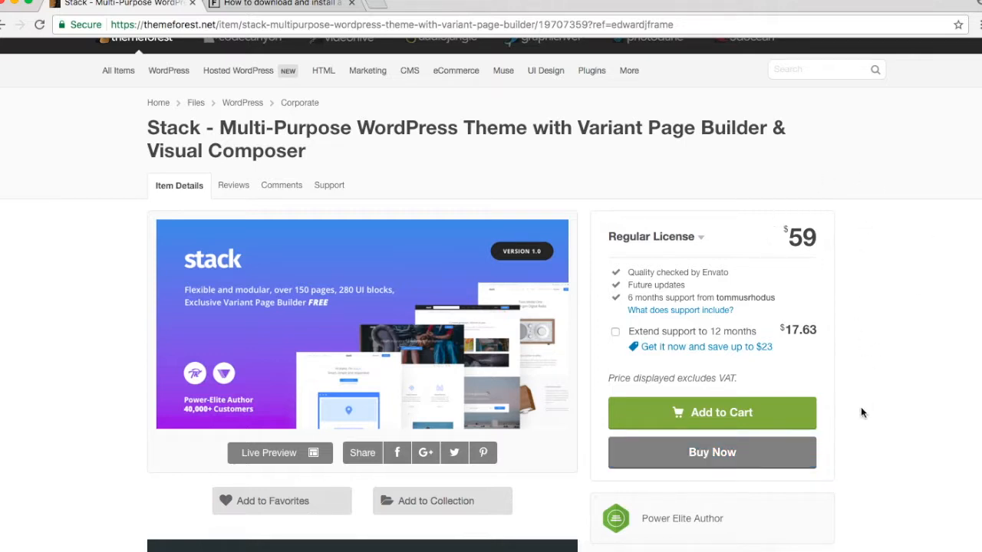
pyautogui.click(785, 450)
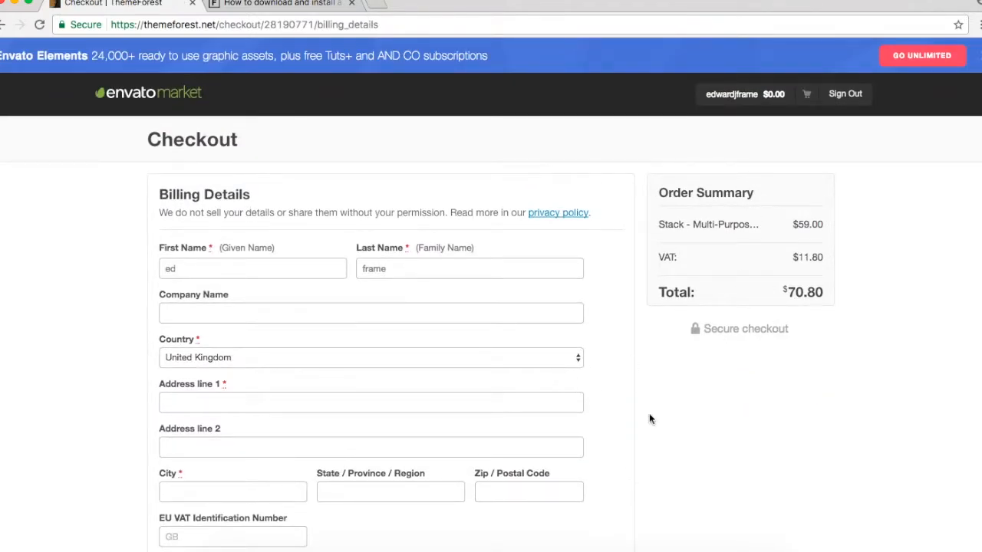
pyautogui.scroll(-5, 649, 419)
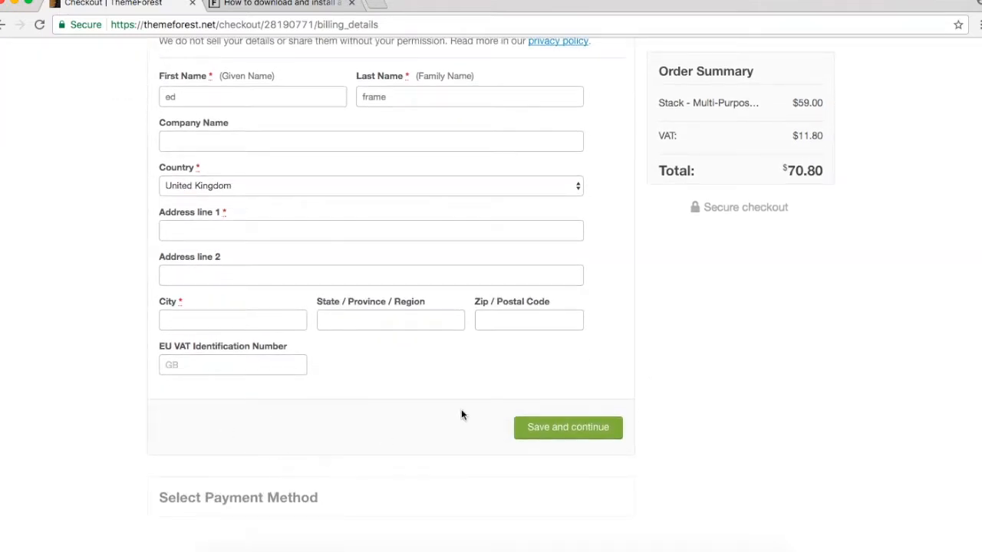
pyautogui.scroll(4, 708, 338)
pyautogui.scroll(1, 707, 339)
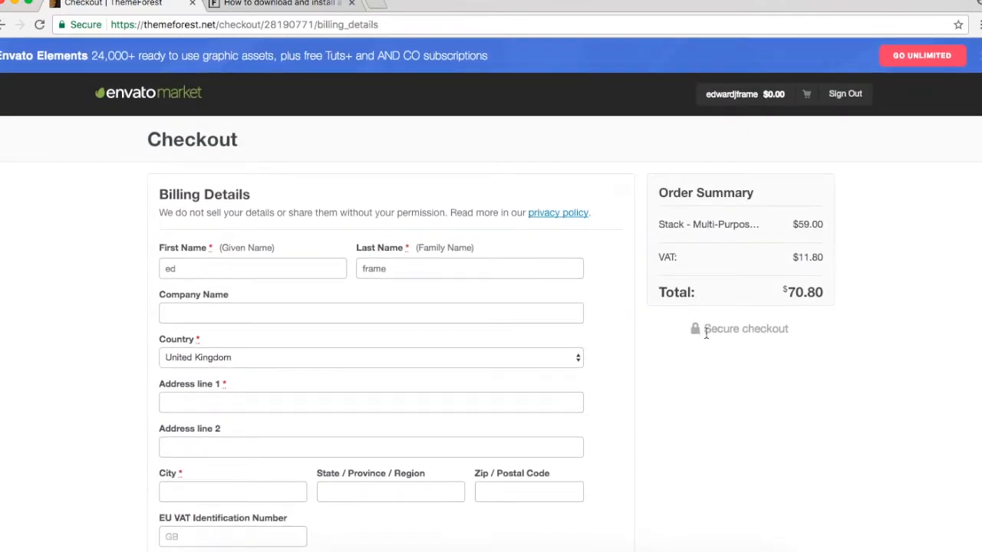
# Read the fitwp.com instructions on downloading a purchased WordPress theme from ThemeForest
pyautogui.click(205, 7)
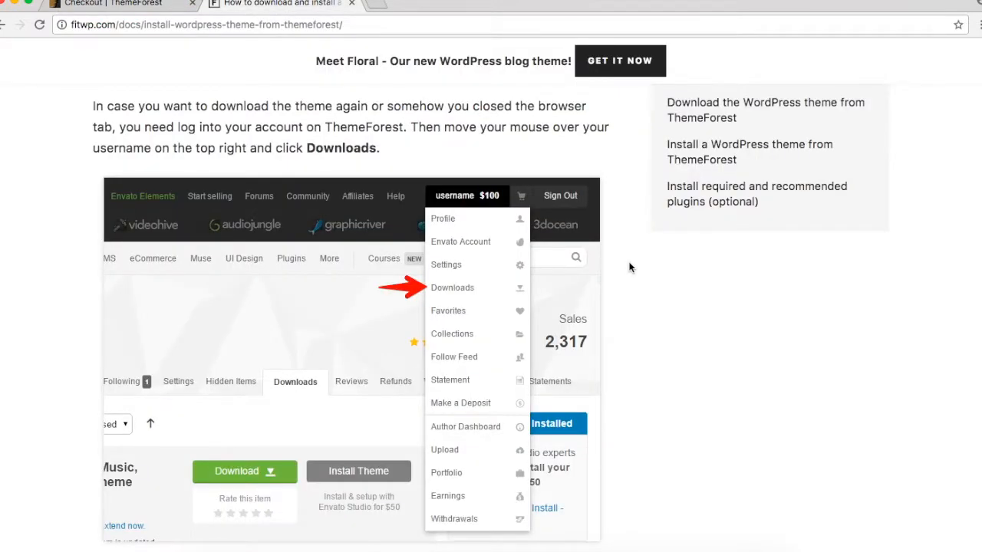
pyautogui.scroll(-6, 454, 302)
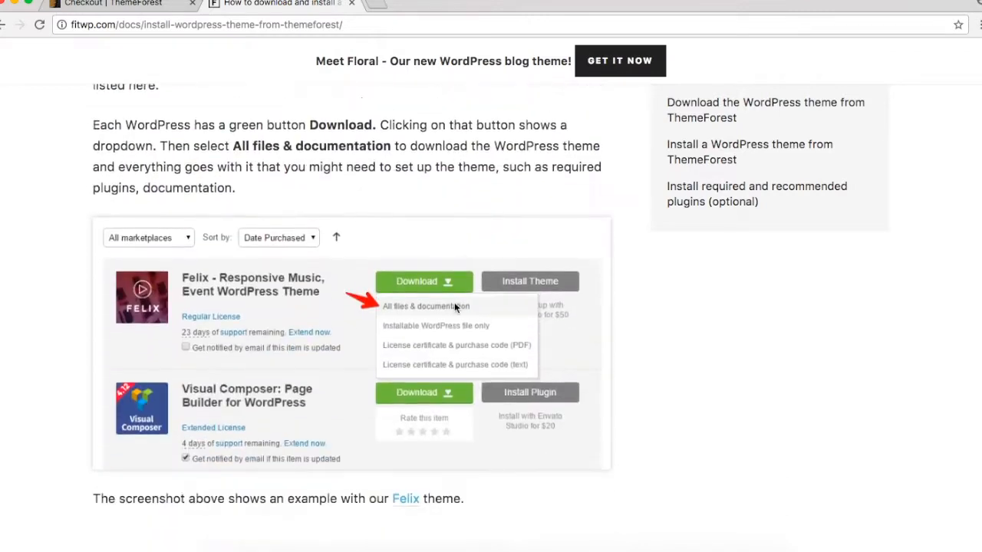
pyautogui.scroll(-1, 454, 302)
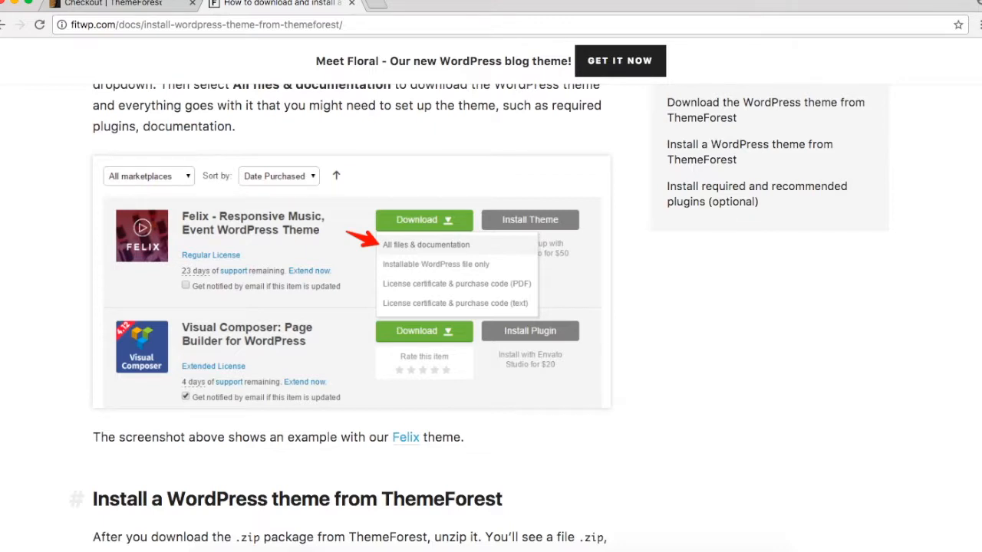
pyautogui.click(113, 4)
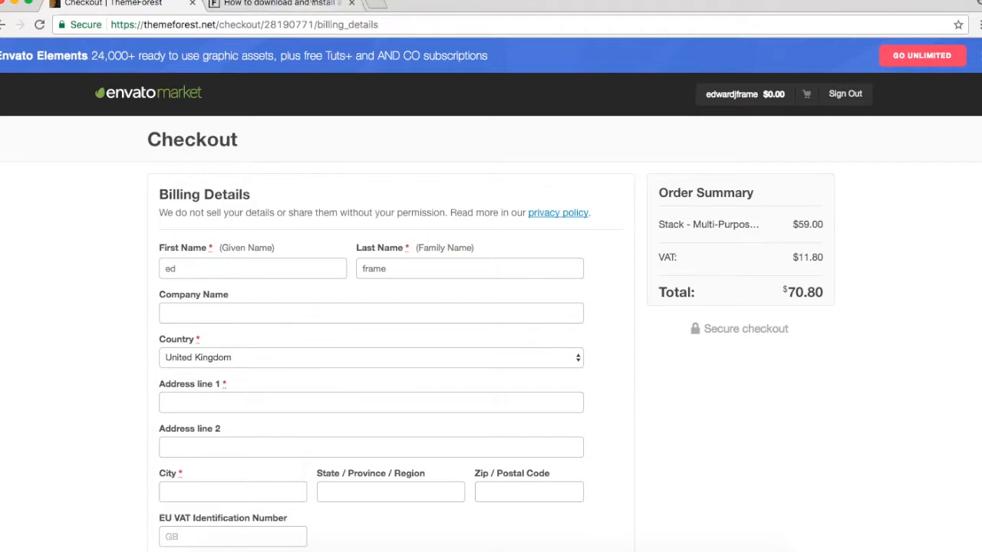
pyautogui.click(309, 4)
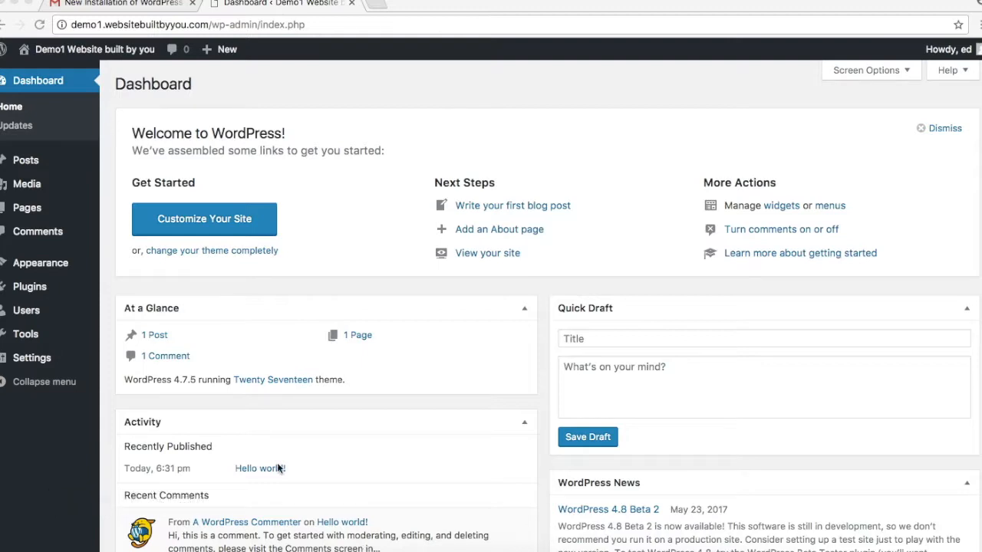
# Open the upload form for adding a new theme to the WordPress site
pyautogui.click(47, 267)
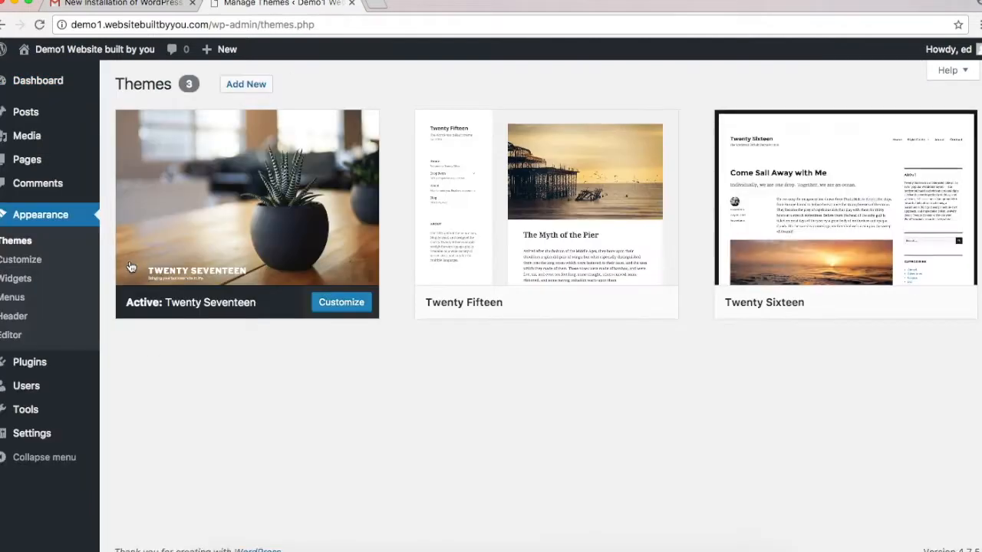
pyautogui.click(247, 84)
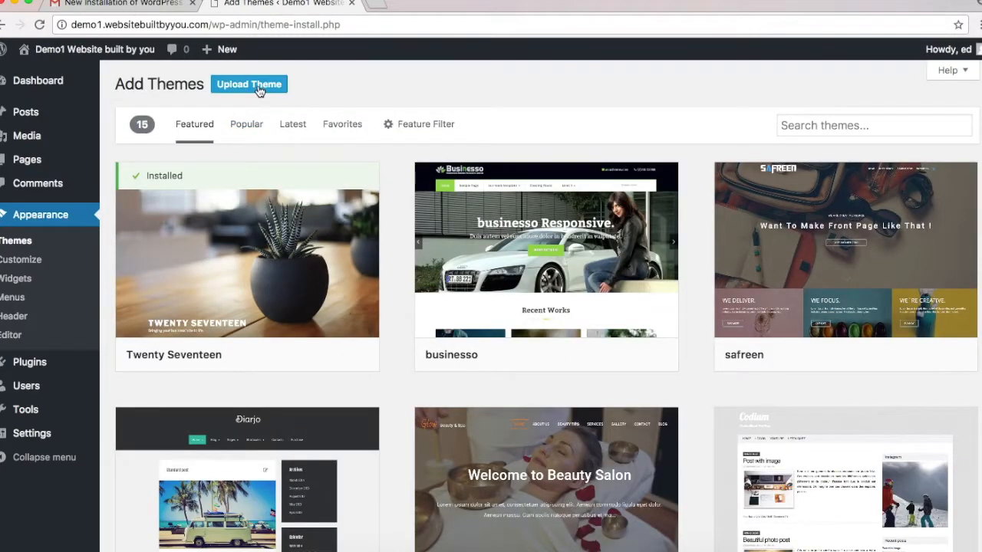
pyautogui.click(259, 89)
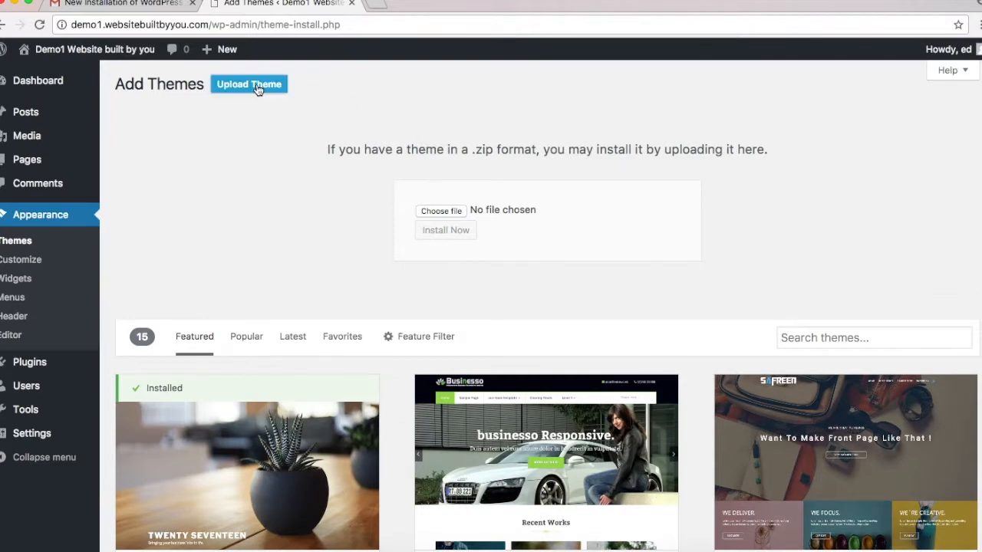
# Choose stackWPTheme.zip from the v1.0.8 folder on the Desktop and install it as a theme
pyautogui.click(430, 211)
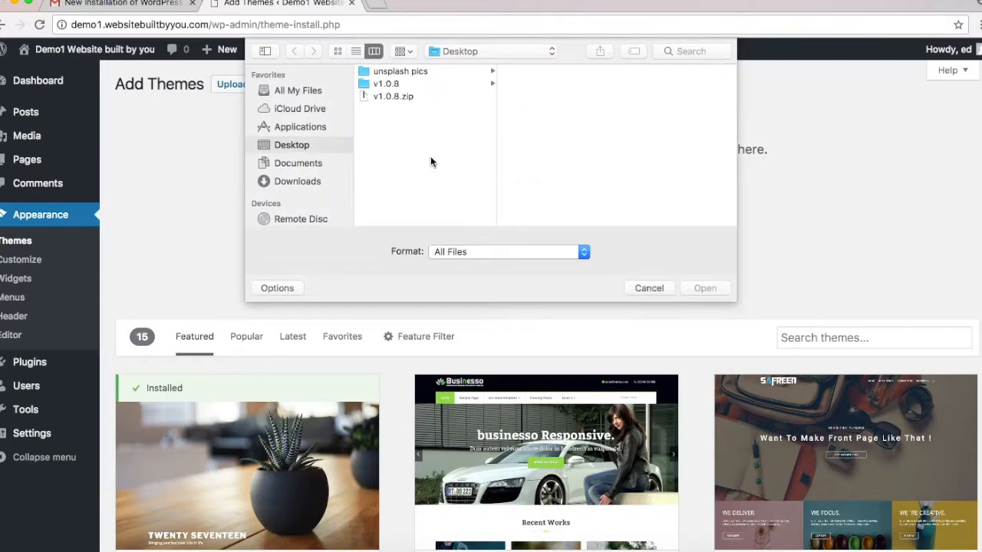
pyautogui.click(387, 84)
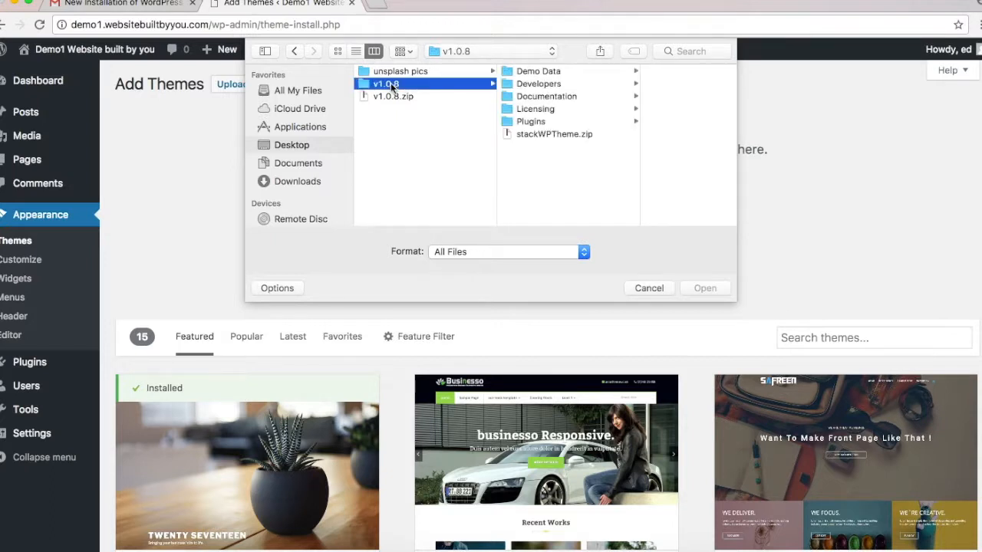
pyautogui.click(554, 134)
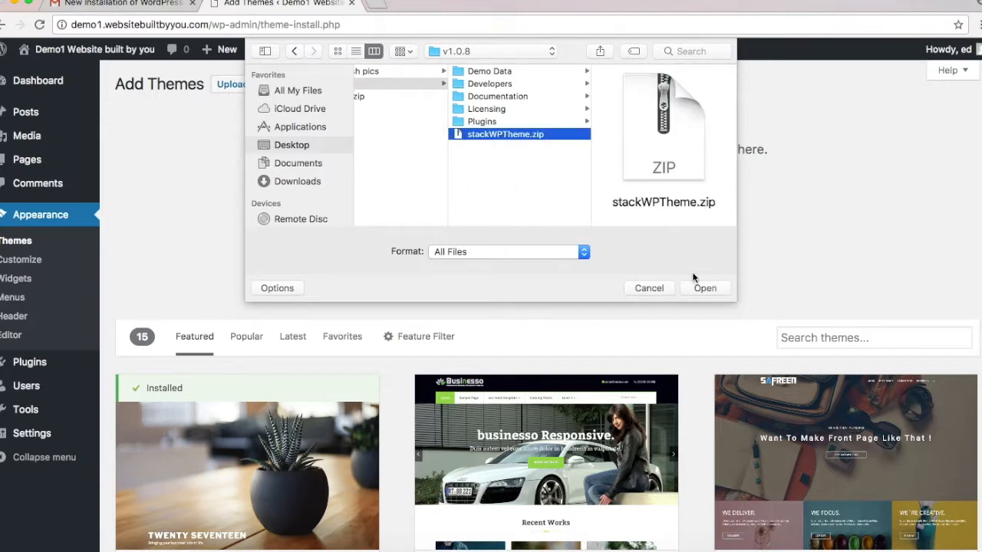
pyautogui.click(704, 290)
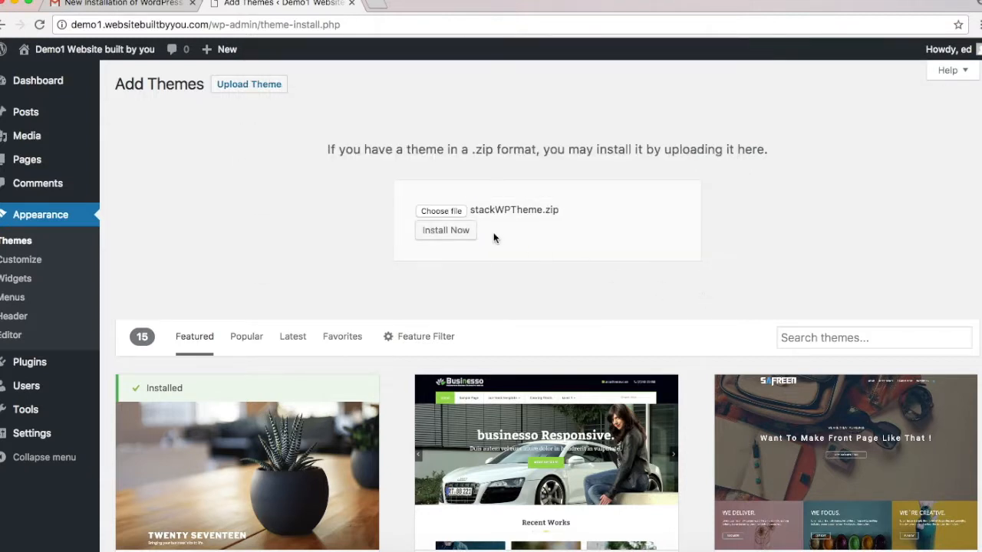
pyautogui.click(446, 238)
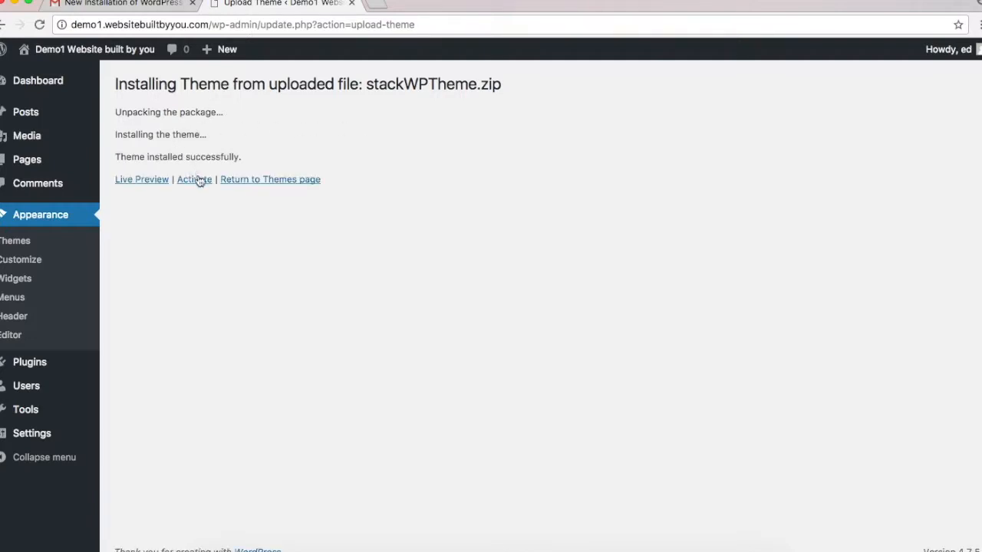
# Activate the Stack theme and open the installer for its required and recommended plugins
pyautogui.click(196, 179)
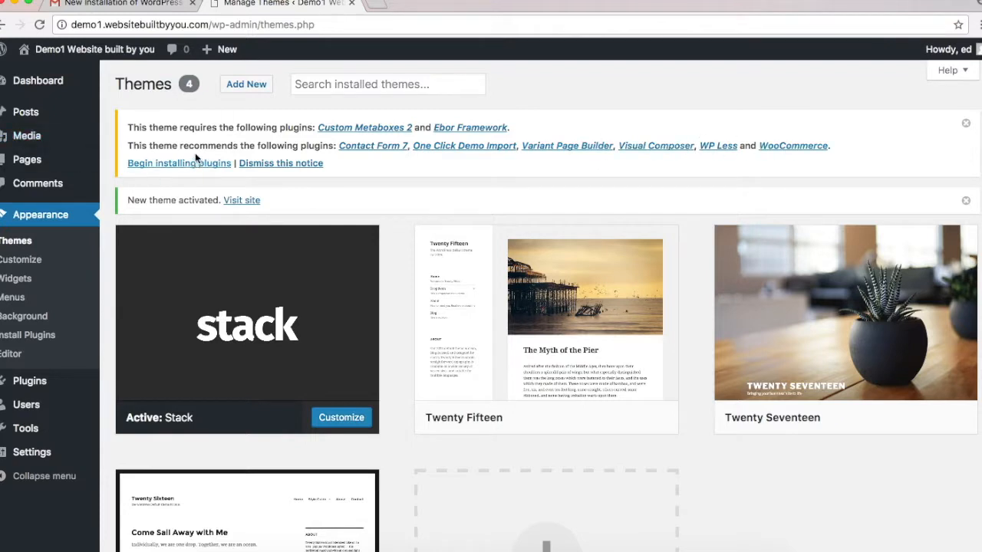
pyautogui.click(164, 165)
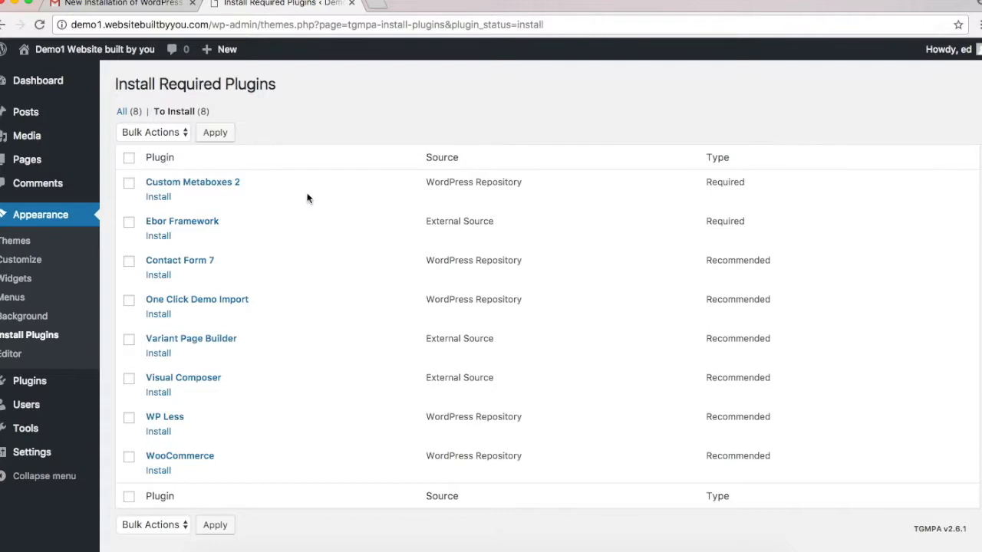
# Try to apply a bulk action to all listed plugins except Visual Composer
pyautogui.scroll(-1, 465, 285)
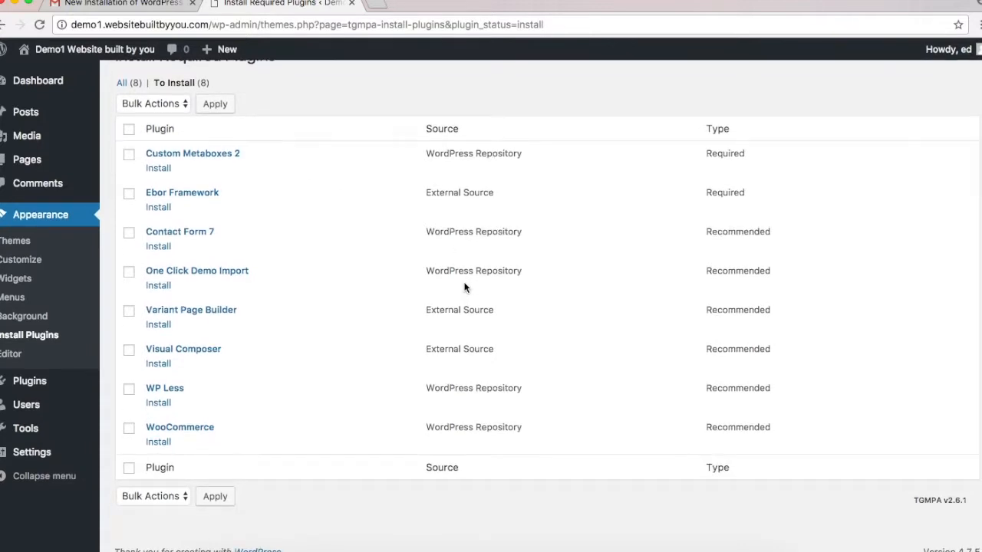
pyautogui.click(130, 129)
pyautogui.click(128, 352)
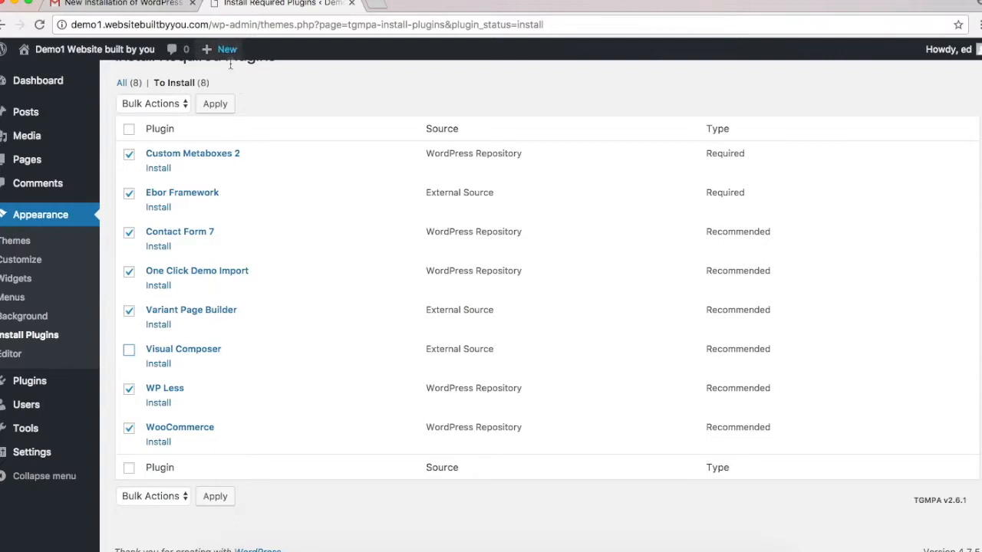
pyautogui.click(216, 104)
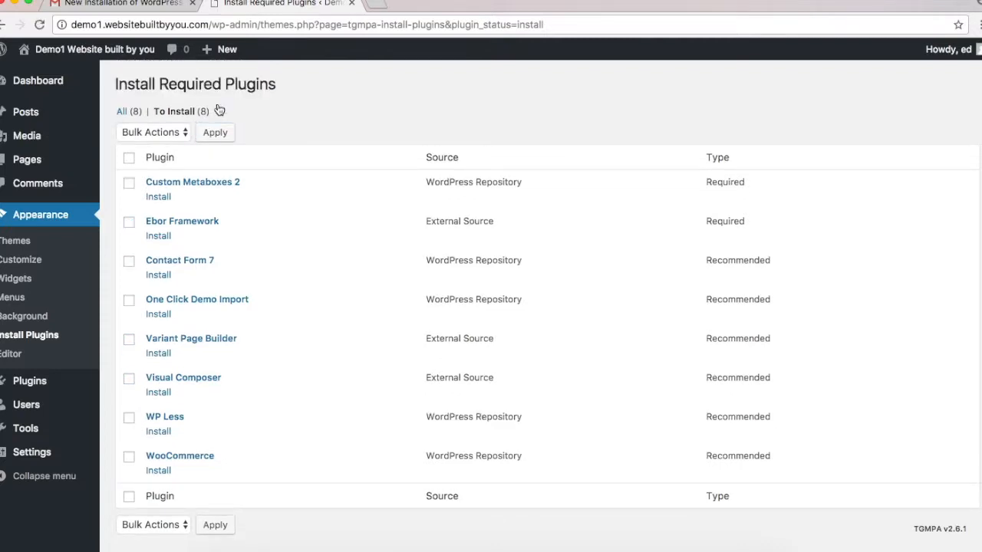
pyautogui.click(173, 132)
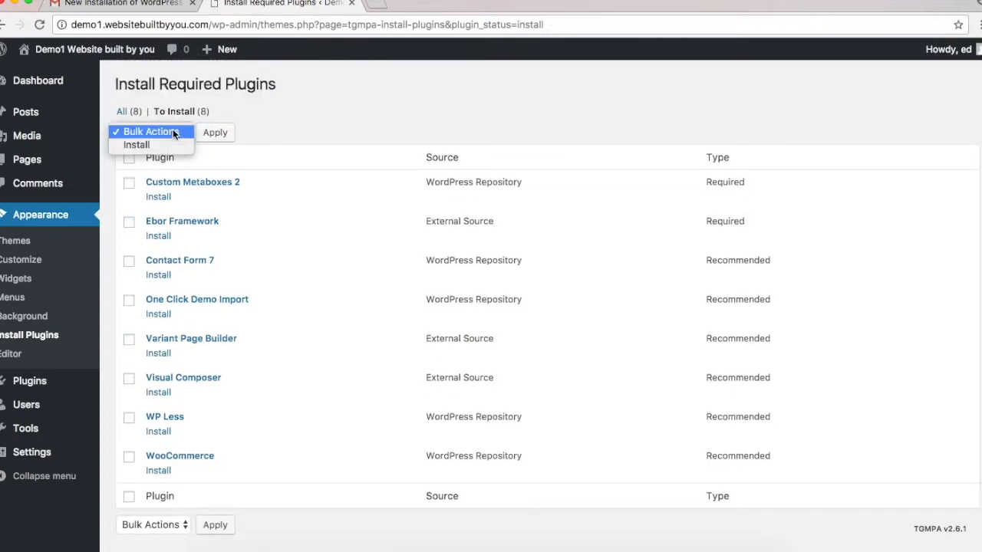
pyautogui.click(376, 119)
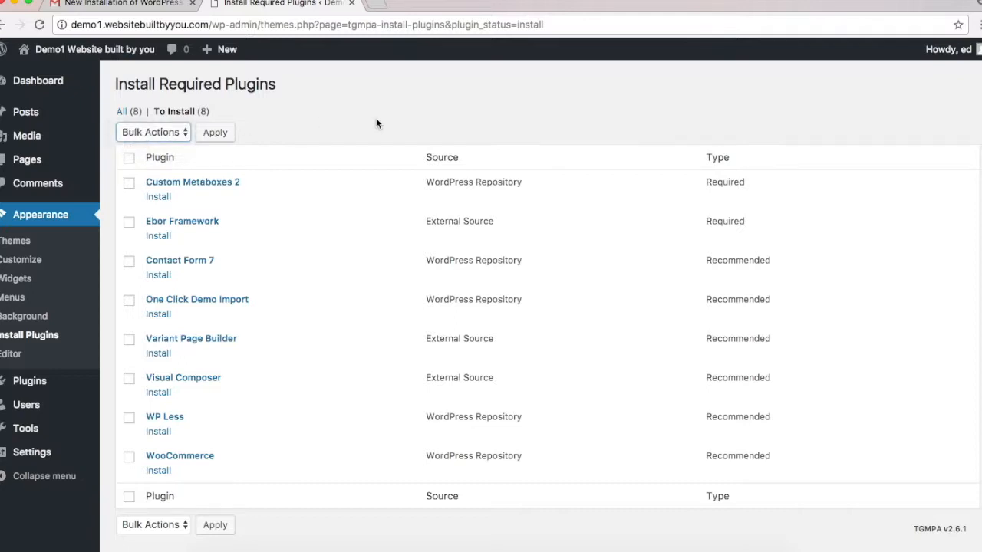
# Bulk install all listed plugins except Visual Composer
pyautogui.click(129, 157)
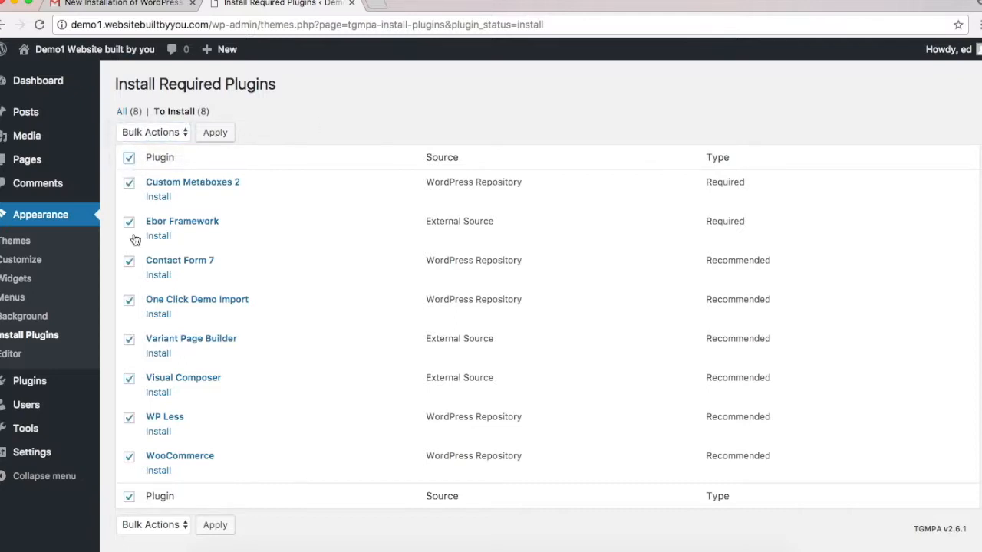
pyautogui.click(129, 378)
pyautogui.click(176, 137)
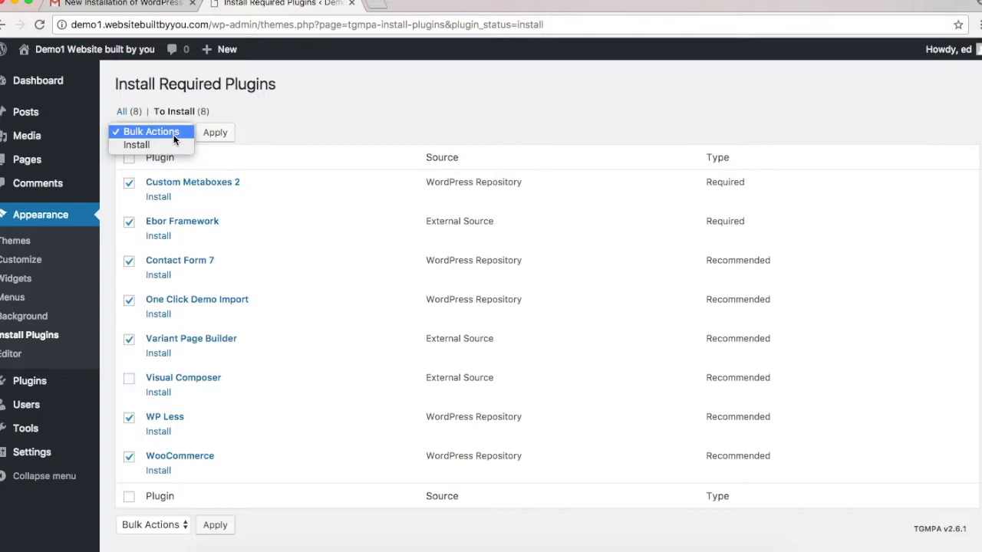
pyautogui.click(140, 146)
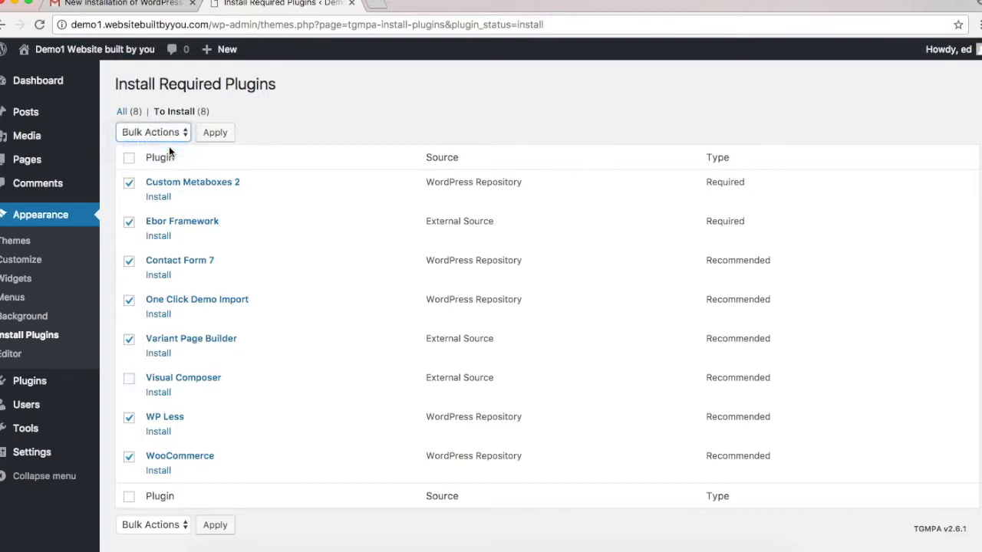
pyautogui.click(216, 132)
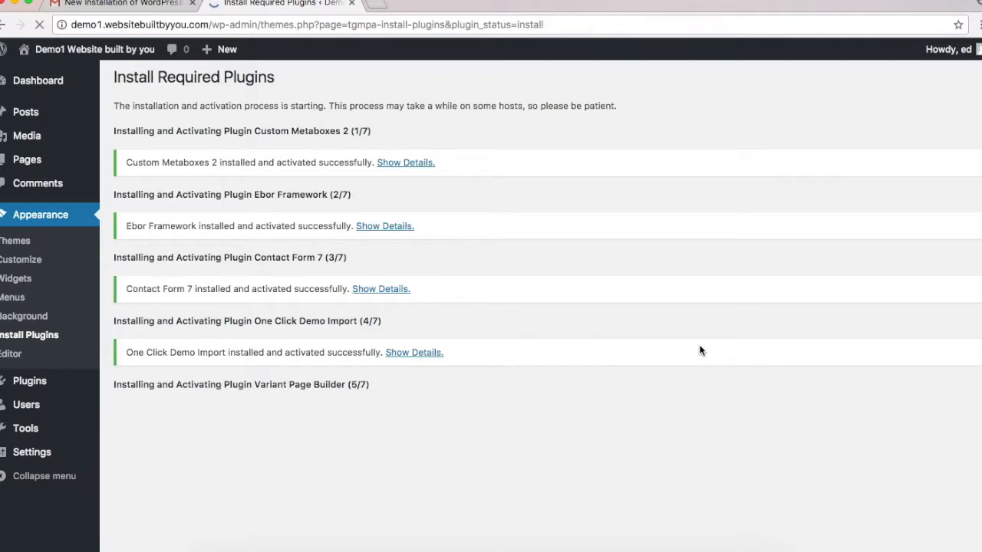
# Check the installation and activation messages of the plugins down to the closing completion line
pyautogui.scroll(-3, 662, 421)
pyautogui.scroll(3, 614, 460)
pyautogui.scroll(-3, 577, 481)
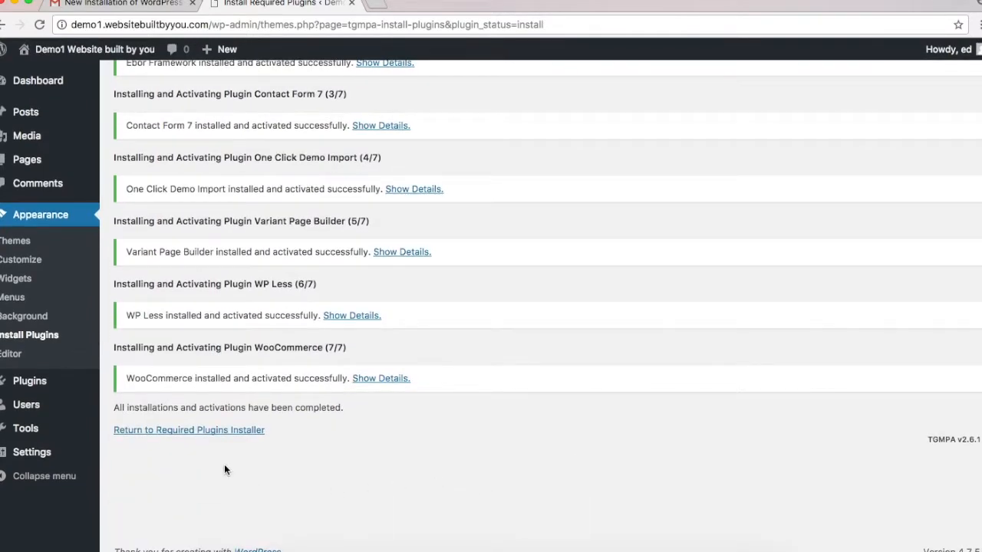
pyautogui.moveTo(112, 408); pyautogui.dragTo(291, 402)
pyautogui.tripleClick(372, 408)
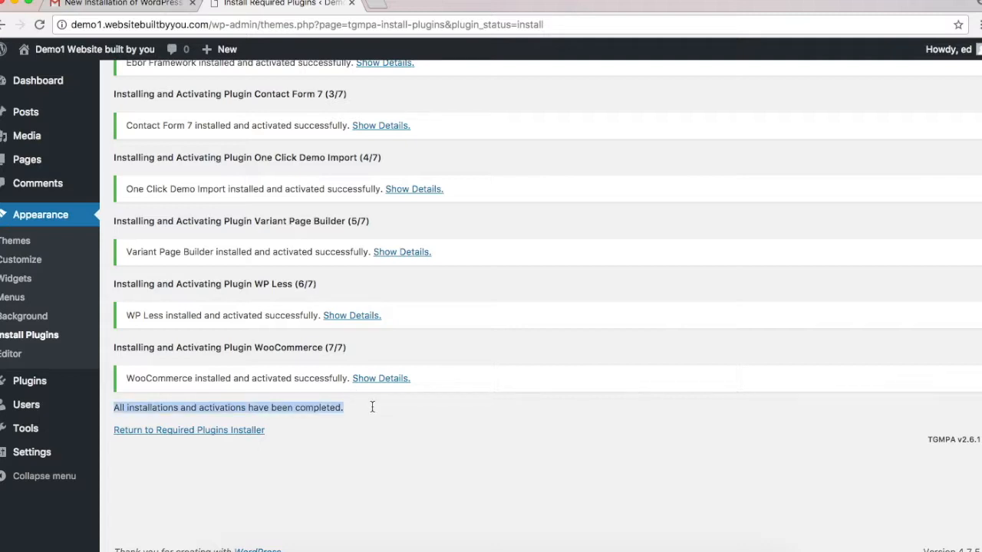
pyautogui.click(372, 407)
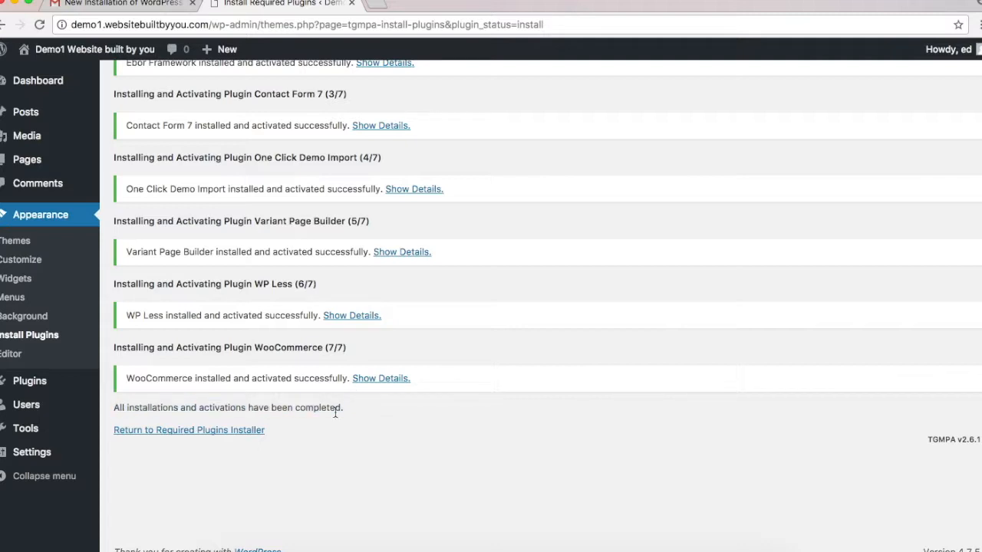
# Leave the finished plugin installation, decline the WooCommerce setup wizard and skip its setup notice on the dashboard
pyautogui.click(221, 431)
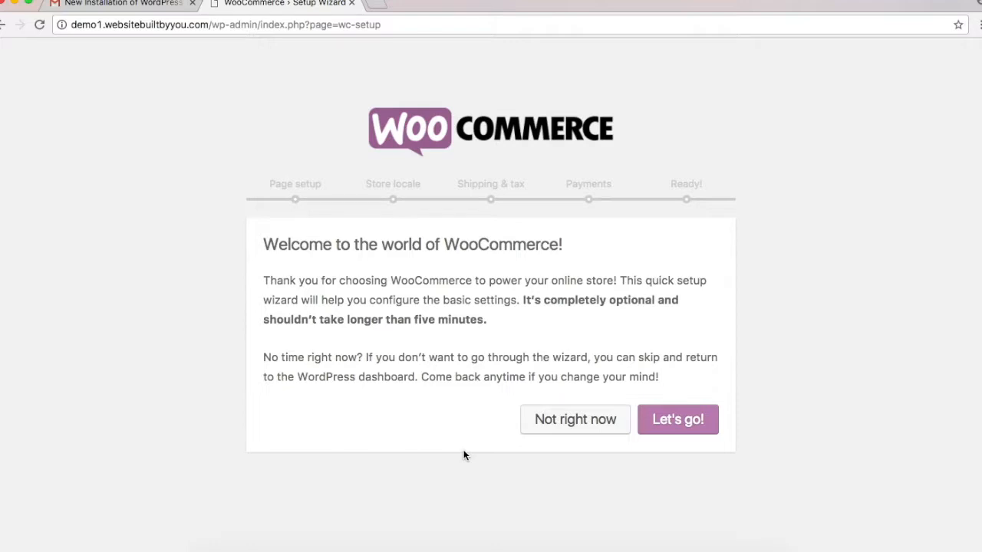
pyautogui.click(617, 418)
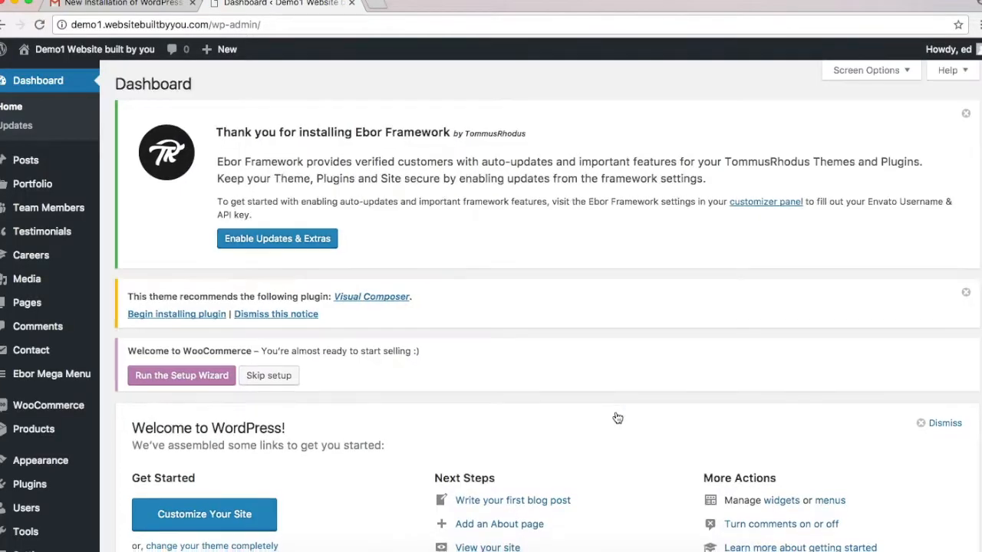
pyautogui.click(268, 376)
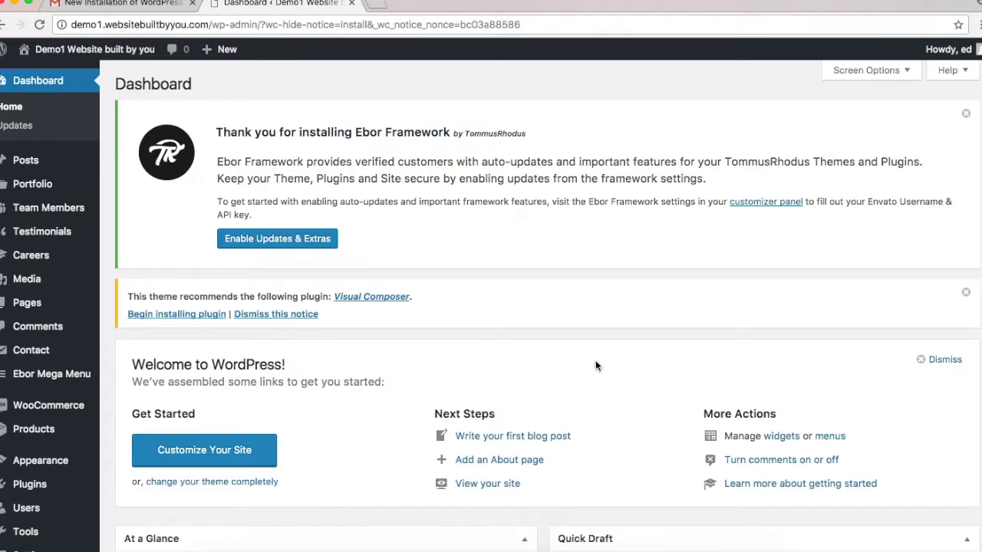
# Dismiss the Visual Composer recommendation and the Ebor Framework notice on the dashboard
pyautogui.scroll(-3, 596, 366)
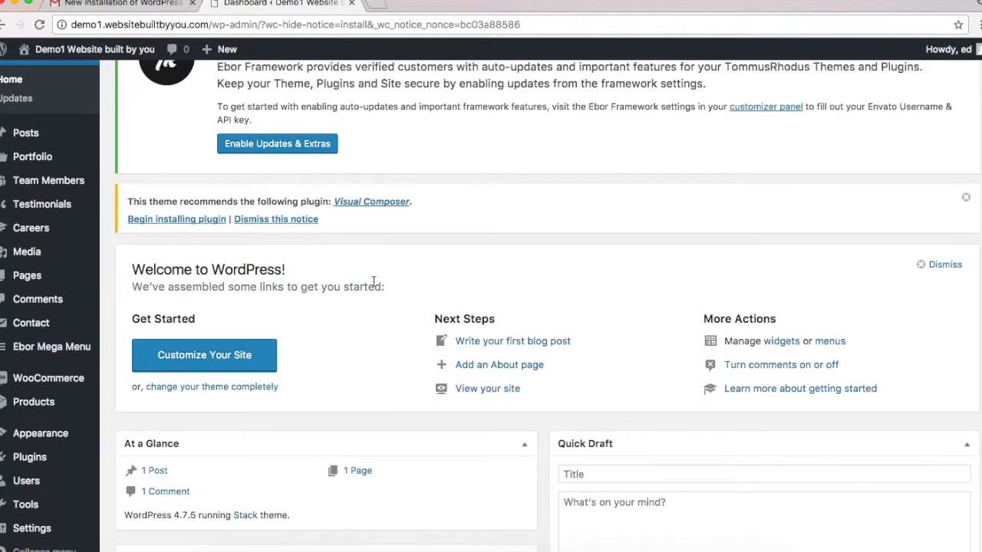
pyautogui.scroll(2, 439, 263)
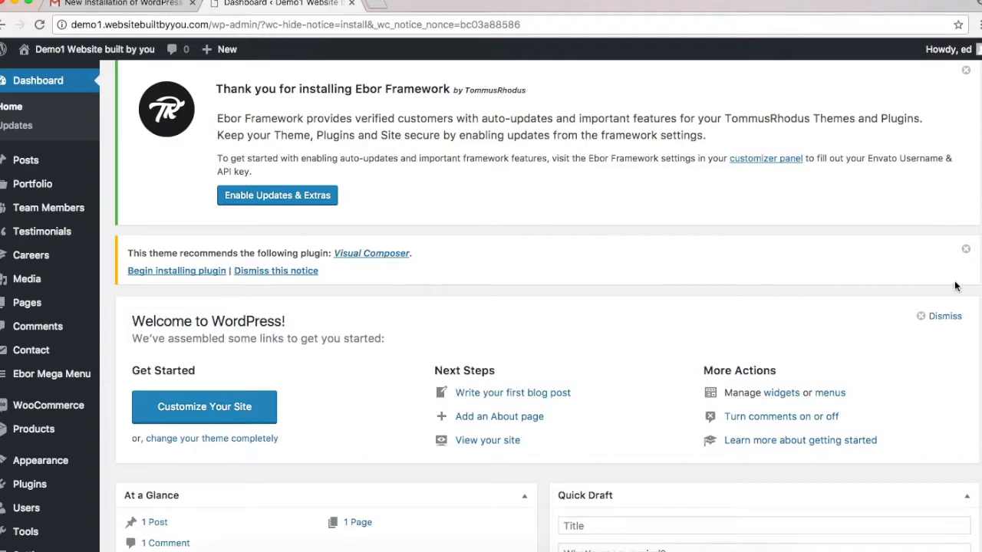
pyautogui.click(966, 249)
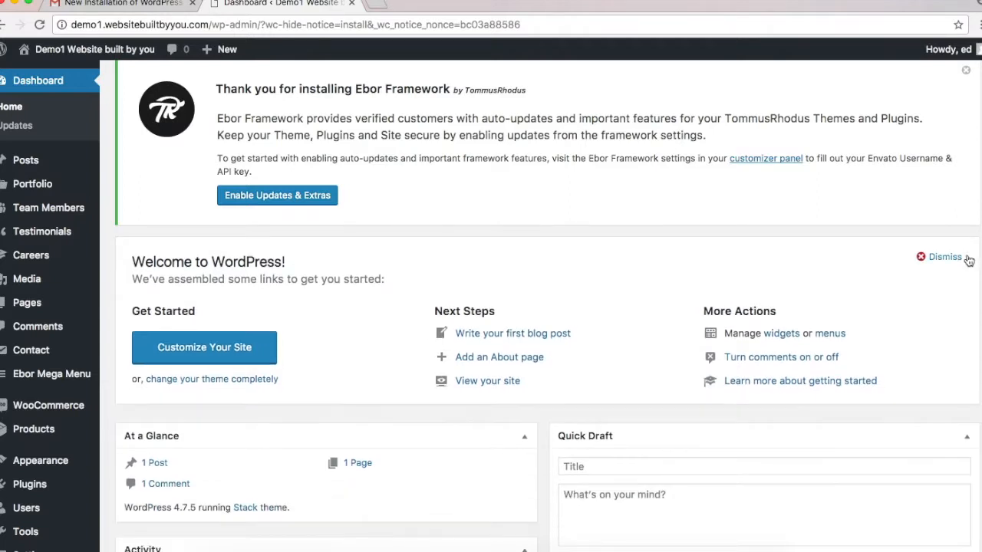
pyautogui.scroll(2, 968, 260)
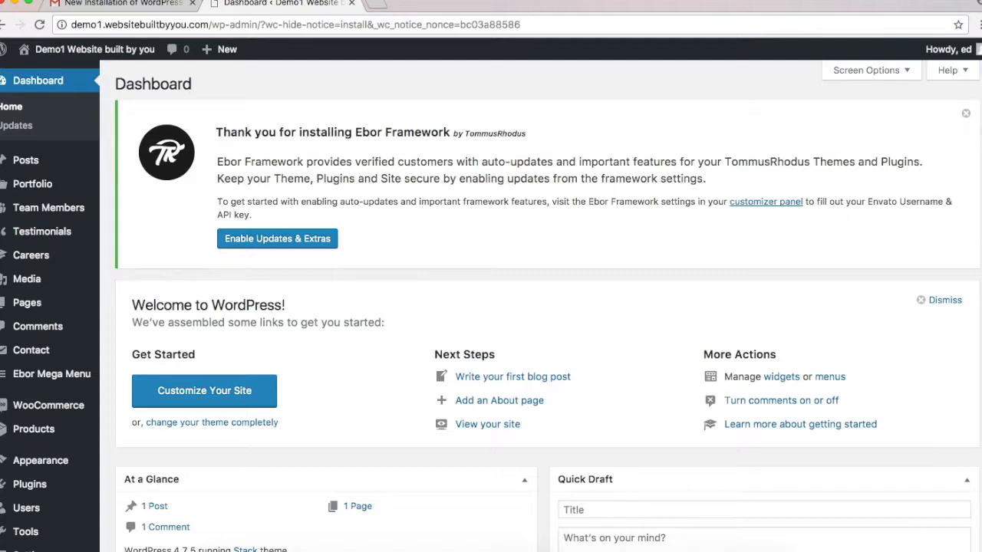
pyautogui.click(965, 115)
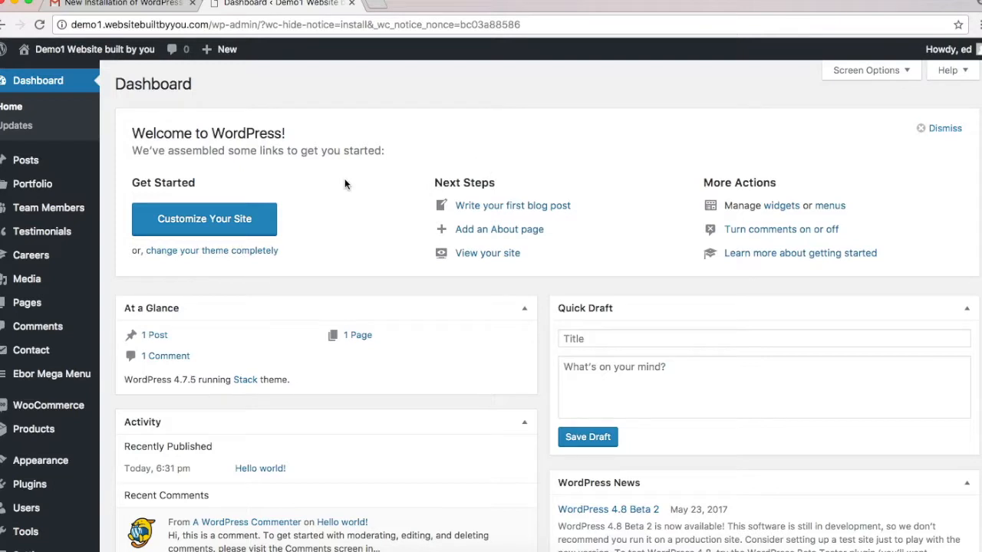
# Open the list of installed plugins and check which of the theme's plugins are active
pyautogui.scroll(-5, 345, 184)
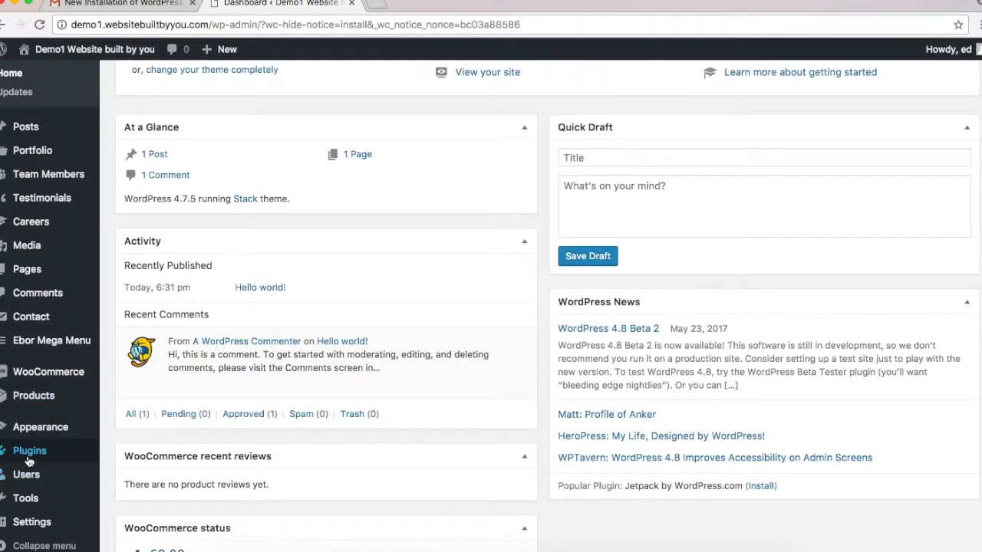
pyautogui.moveTo(29, 459)
pyautogui.click(126, 456)
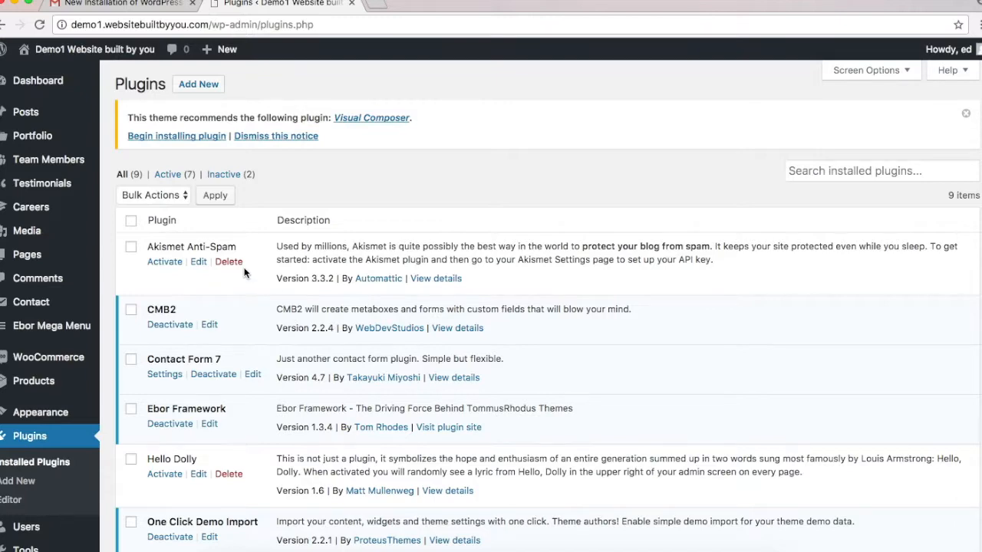
pyautogui.scroll(-2, 287, 346)
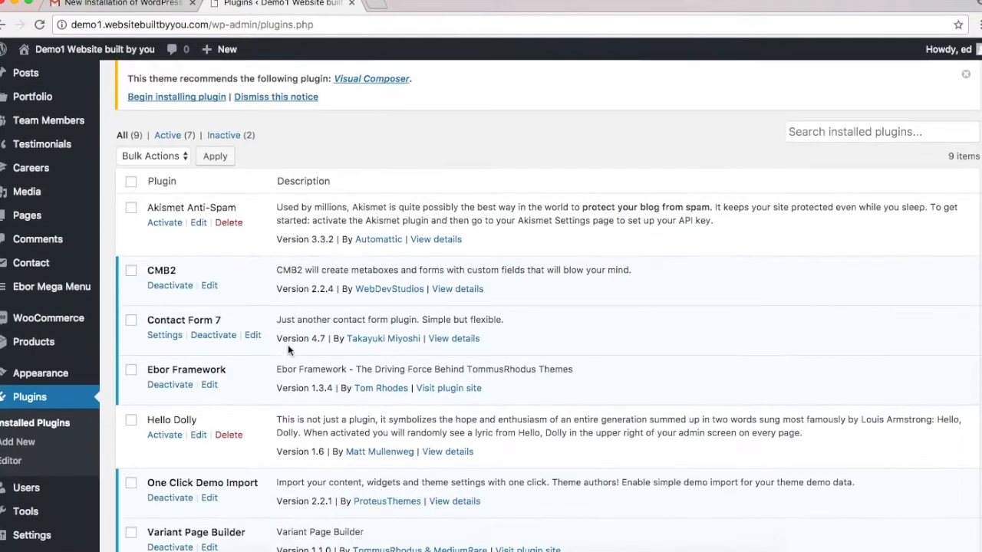
pyautogui.scroll(-4, 288, 347)
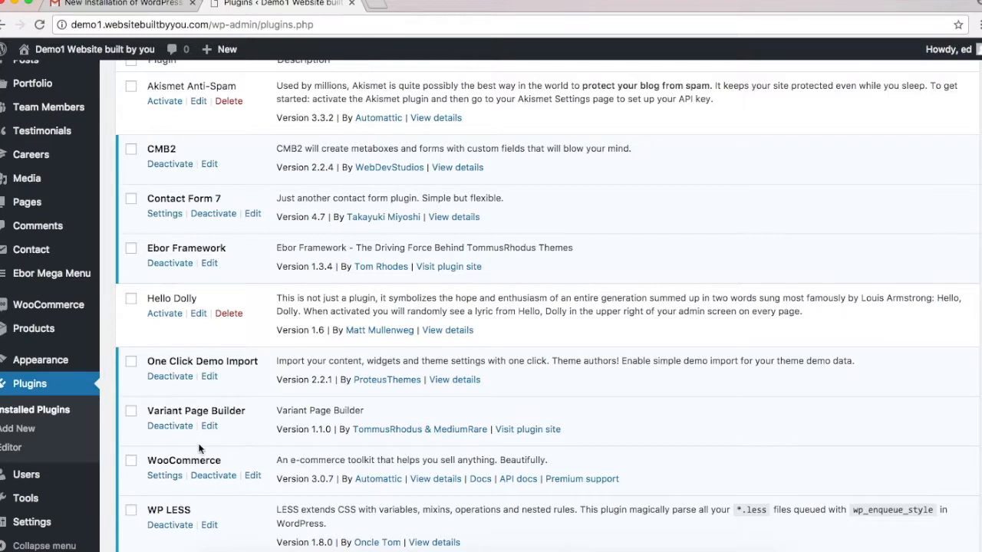
pyautogui.scroll(-2, 193, 533)
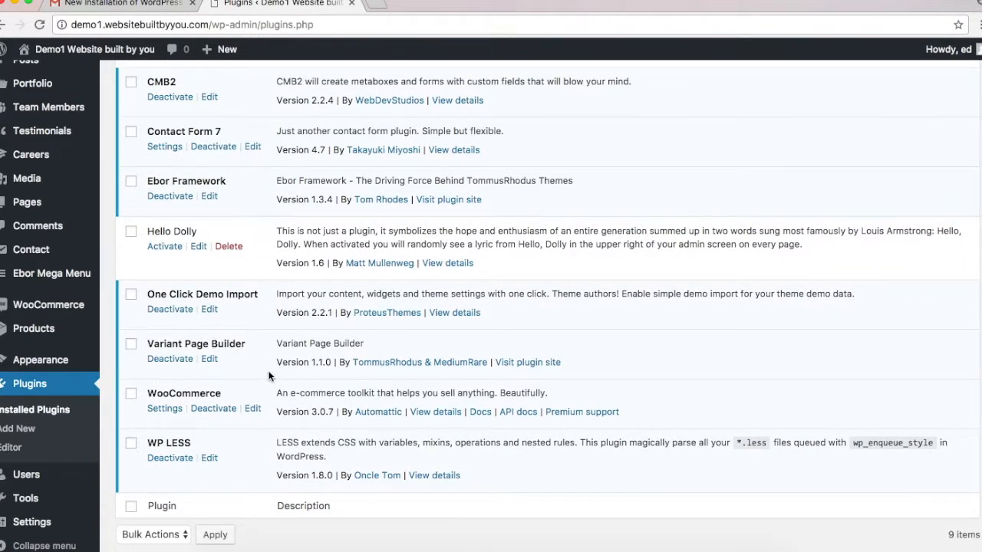
pyautogui.scroll(4, 268, 376)
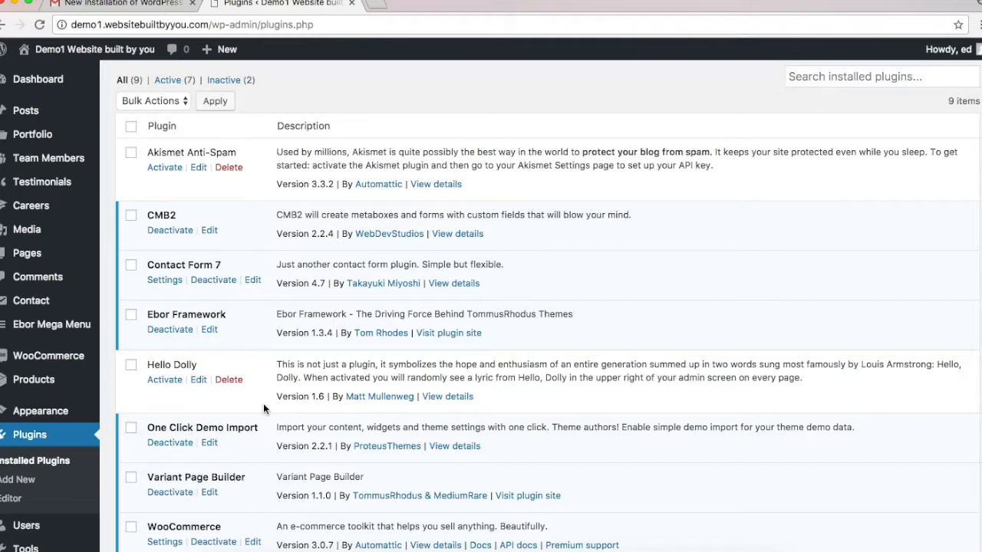
pyautogui.scroll(2, 263, 403)
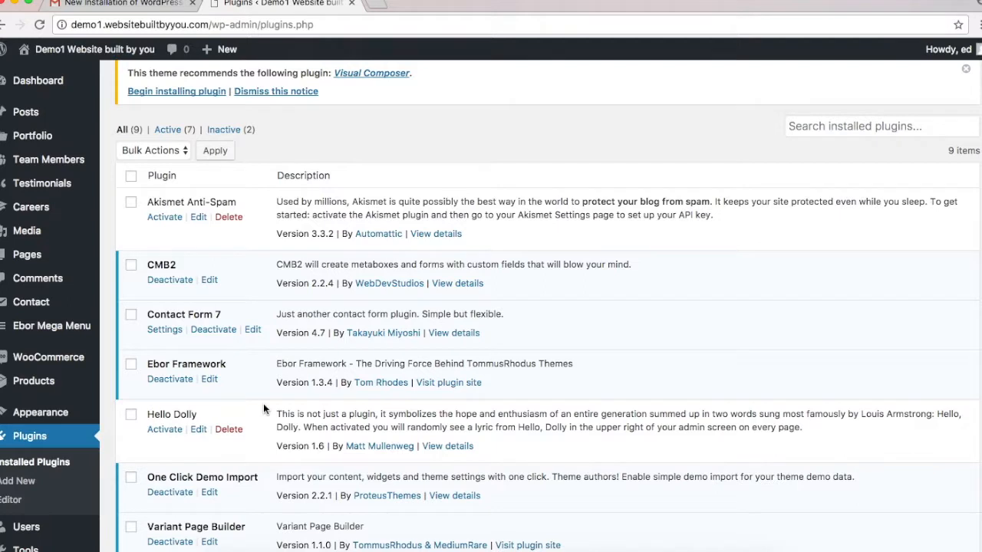
pyautogui.scroll(2, 263, 404)
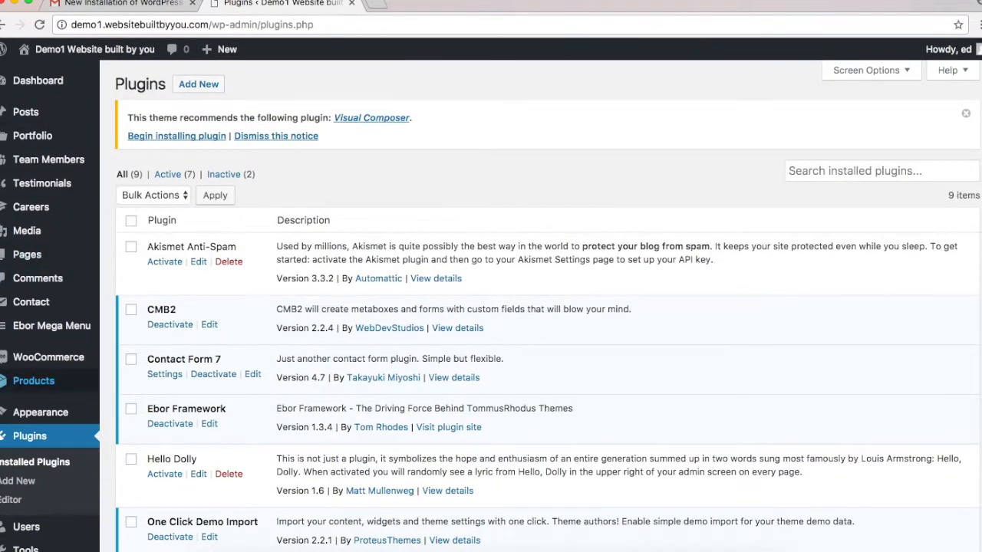
# Import the "Stack + Variant Demo Data" set with One Click Demo Import and confirm the import
pyautogui.moveTo(19, 418)
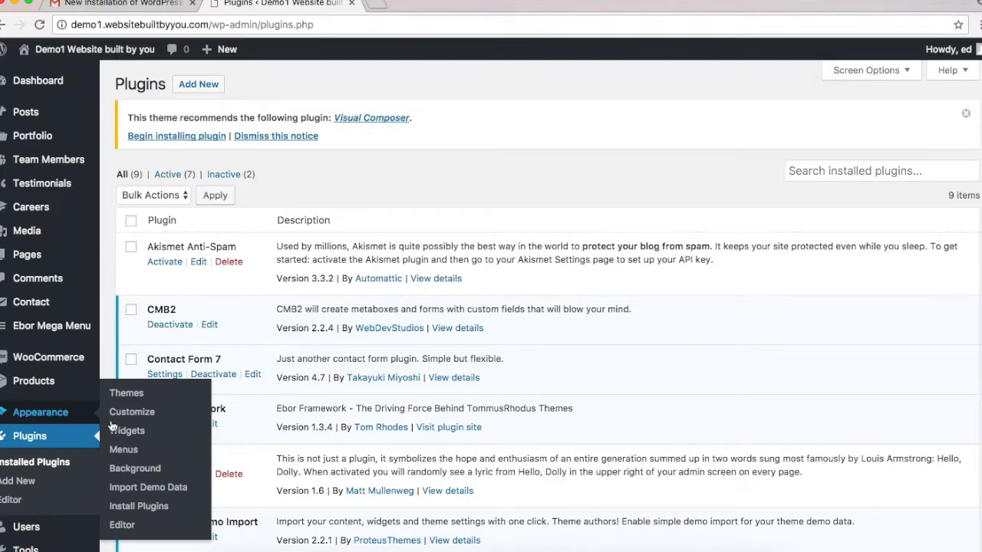
pyautogui.click(168, 489)
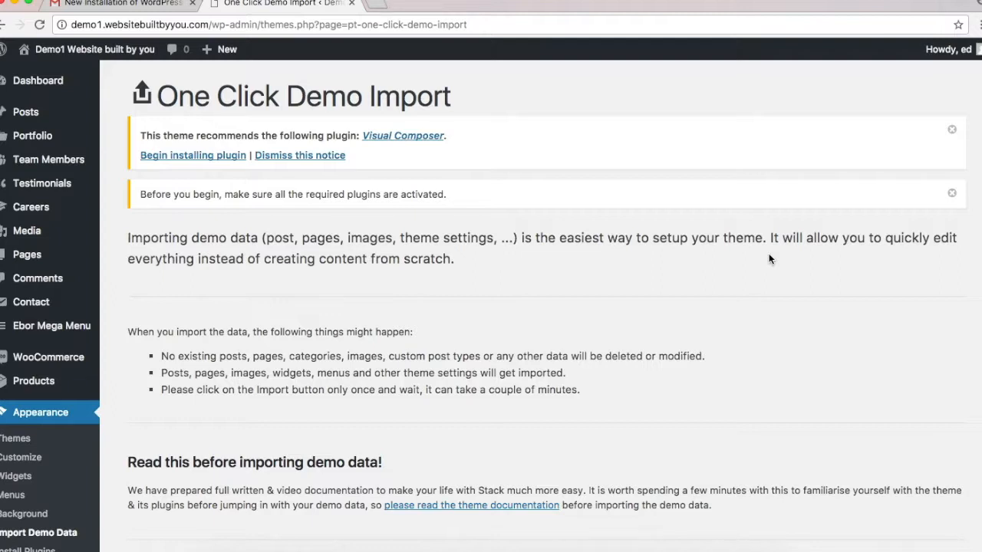
pyautogui.scroll(-5, 769, 258)
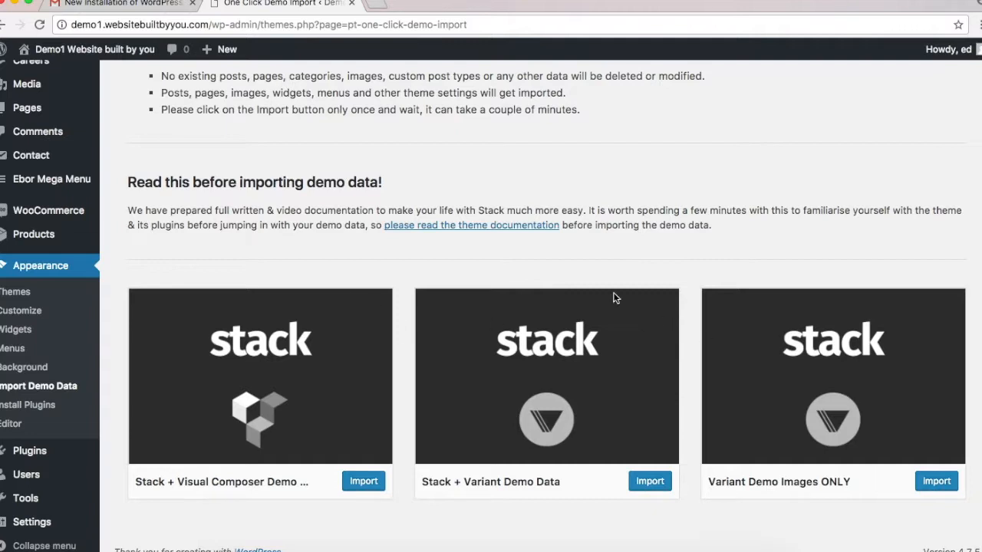
pyautogui.click(652, 481)
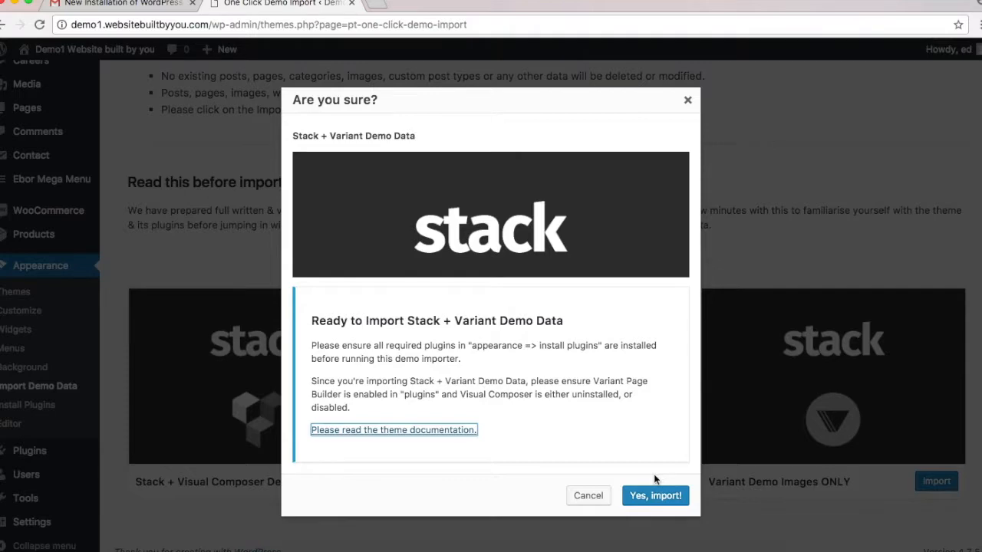
pyautogui.click(645, 500)
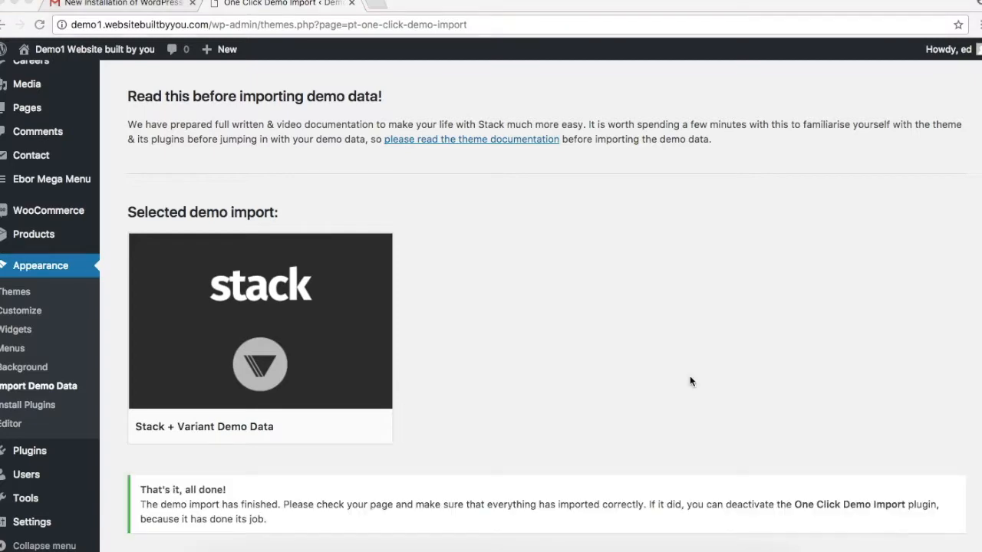
# Look through the site's list of all pages for the imported demo content, and return to the dashboard home
pyautogui.scroll(5, 690, 381)
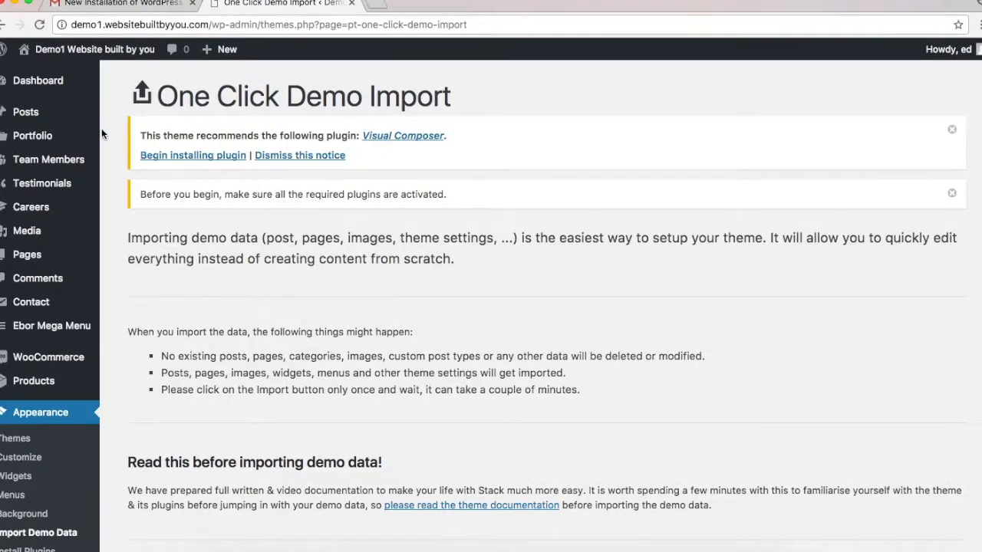
pyautogui.click(36, 258)
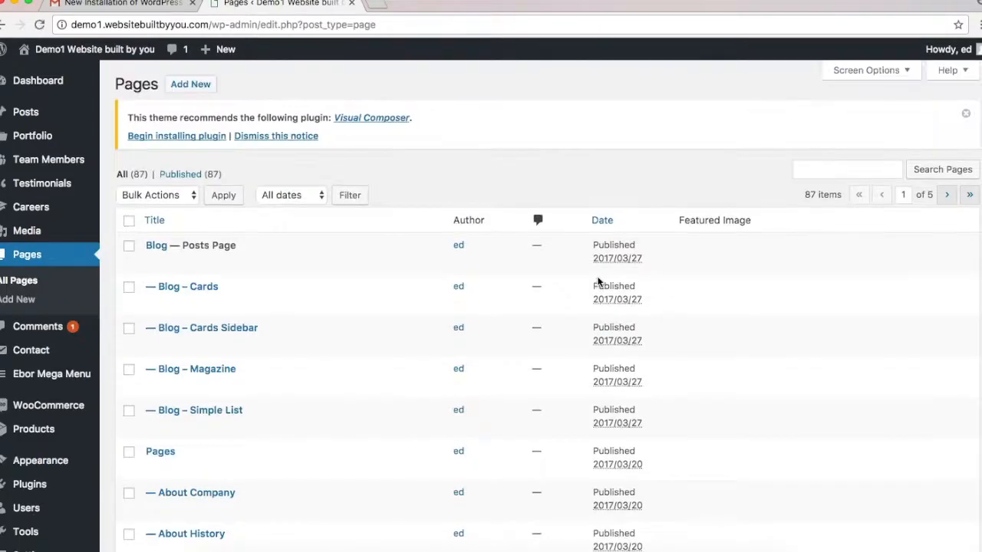
pyautogui.scroll(-10, 450, 449)
pyautogui.scroll(10, 451, 445)
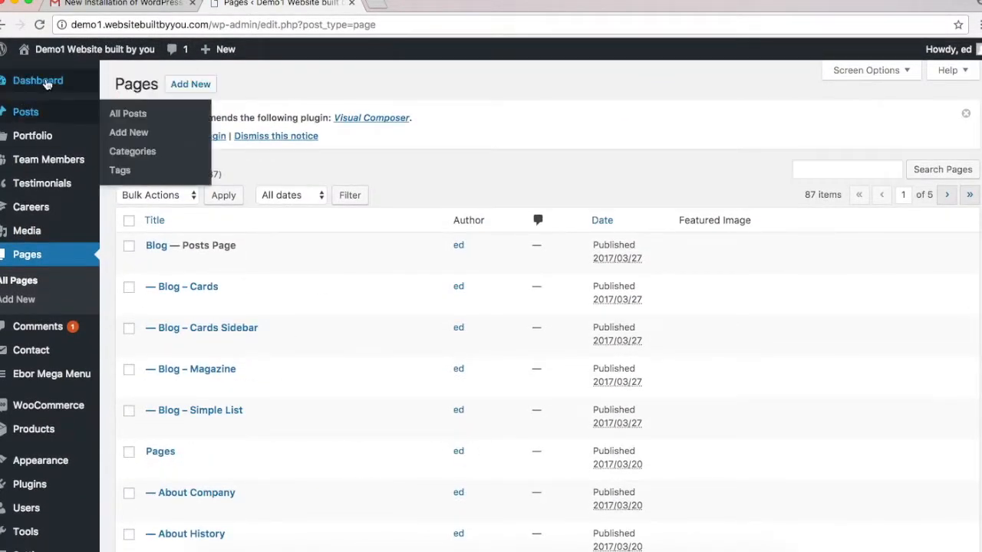
pyautogui.click(38, 80)
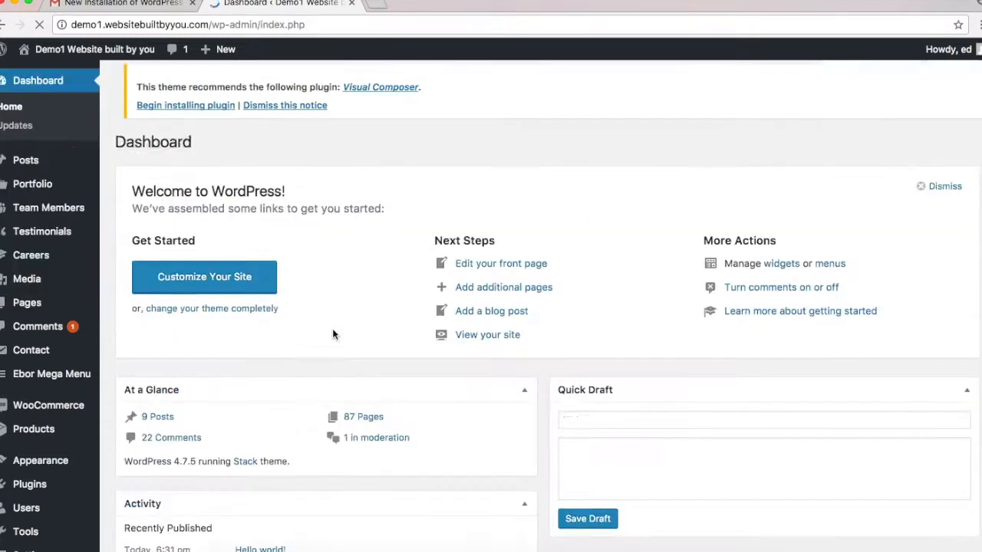